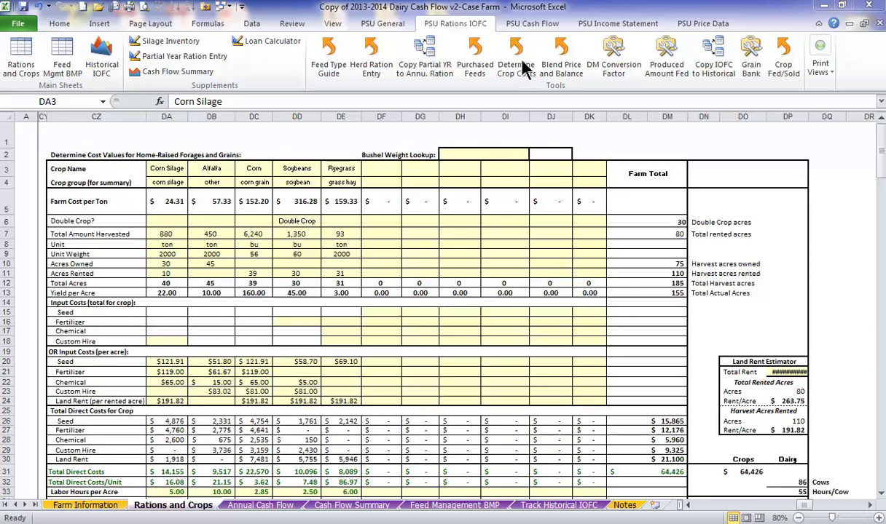
Open the Blend Price and Balance table and set its basis for table calculations to As Fed.
click(561, 59)
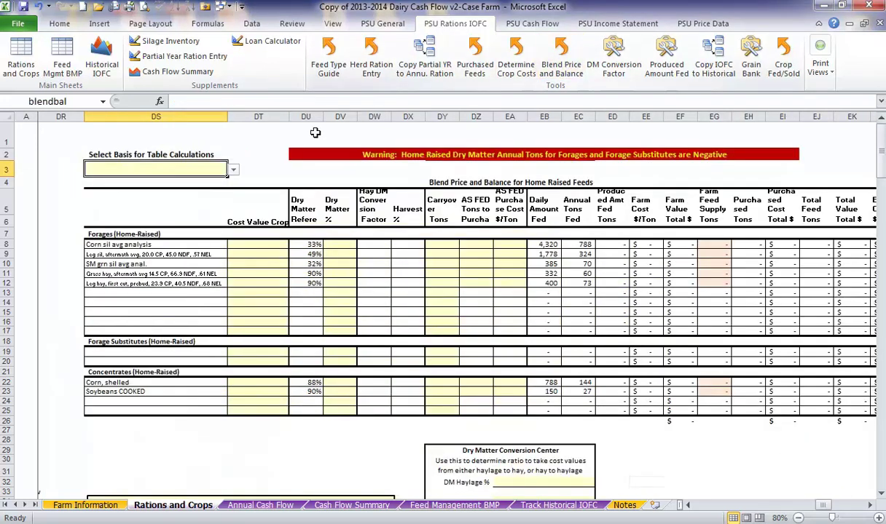
click(233, 172)
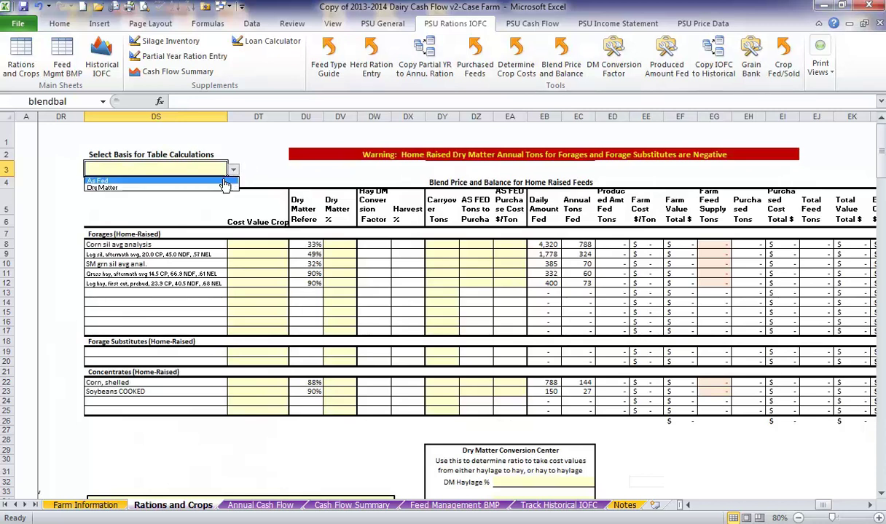
click(223, 181)
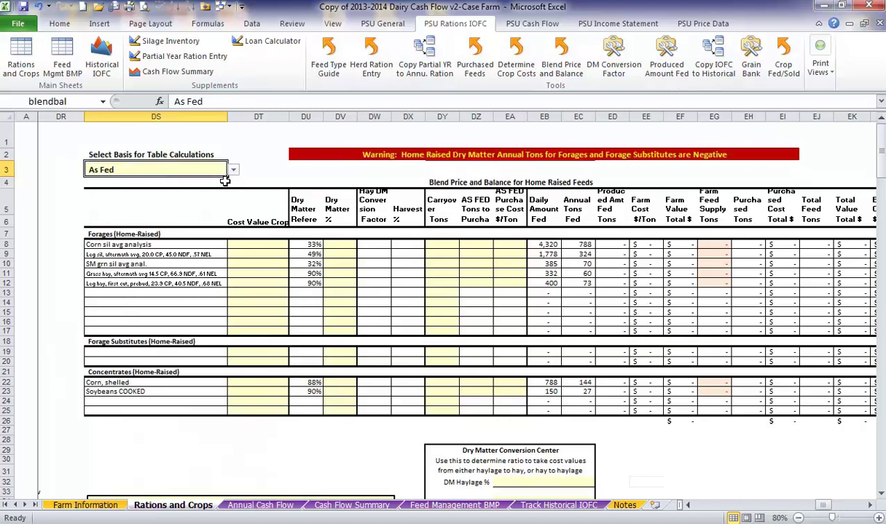
click(306, 155)
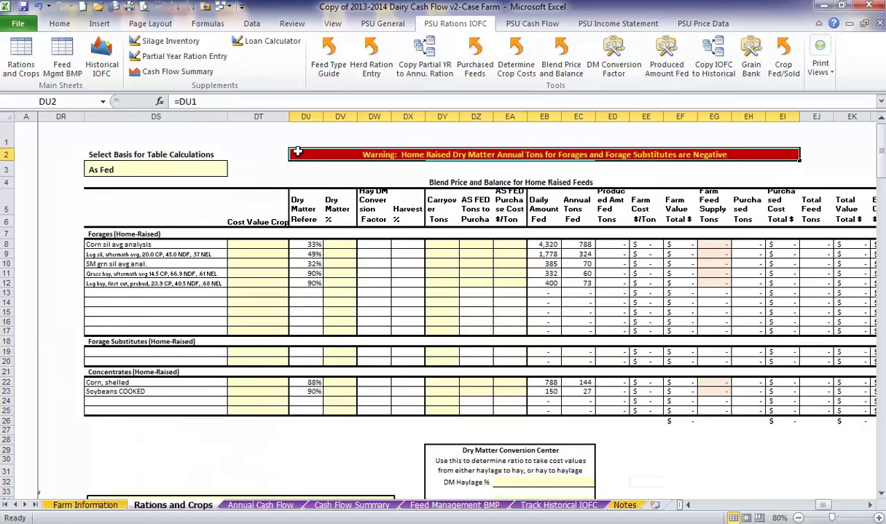
Assign the cost value crops Corn Silage to the corn silage forage and Alfalfa to the legume silage forage.
click(276, 245)
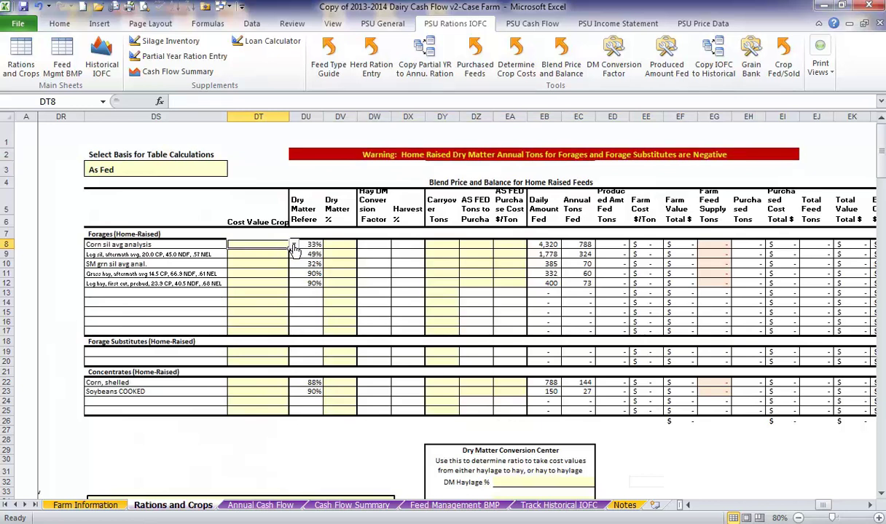
click(293, 247)
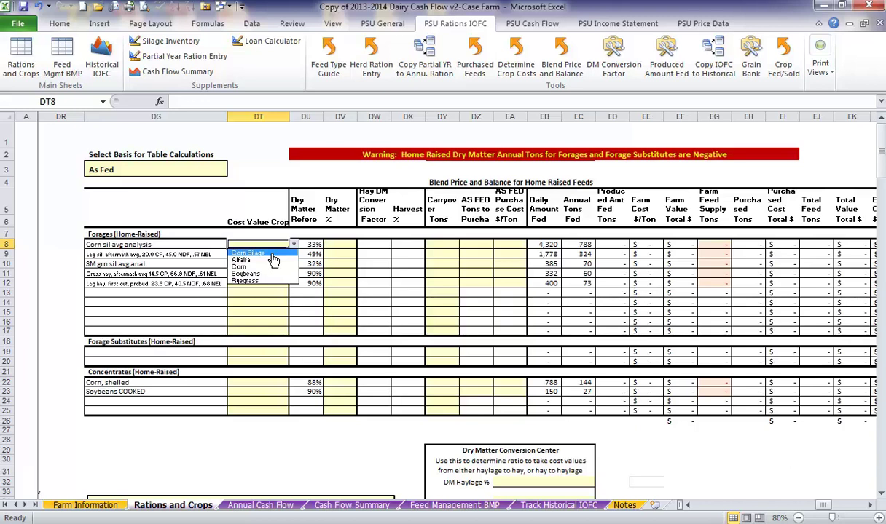
click(269, 254)
click(266, 254)
click(293, 254)
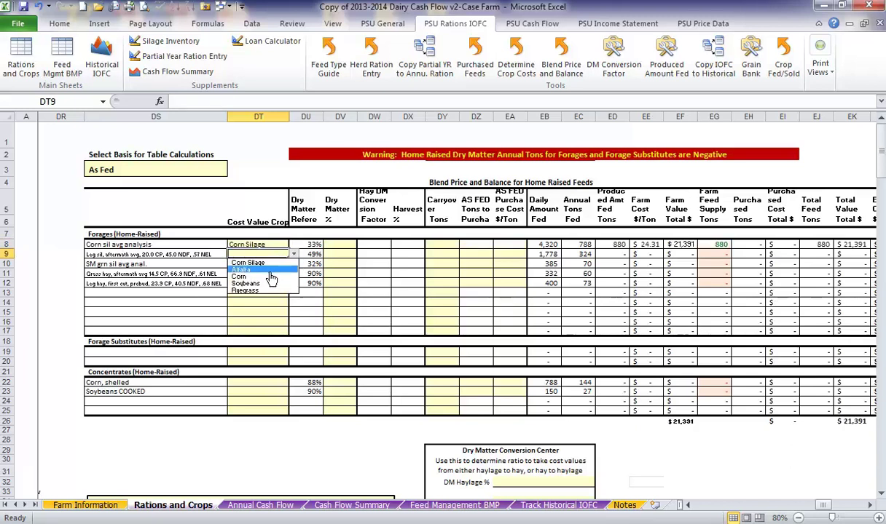
click(264, 264)
click(271, 266)
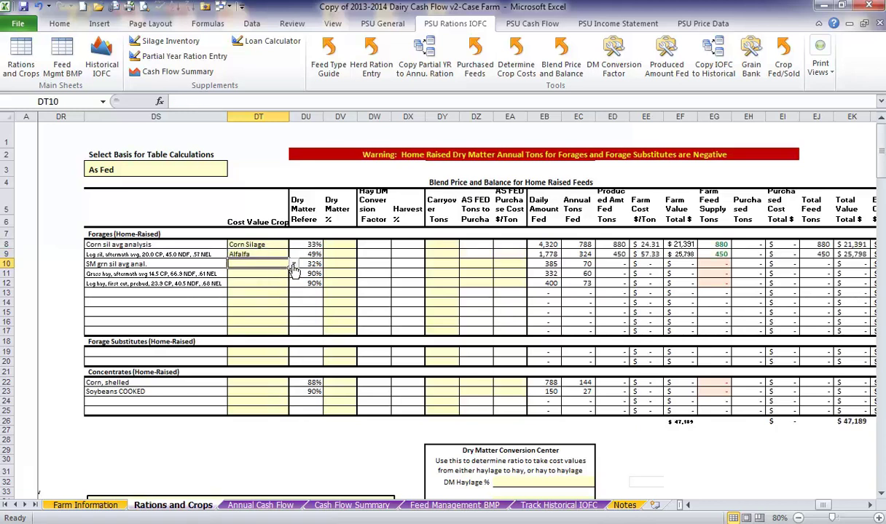
click(293, 266)
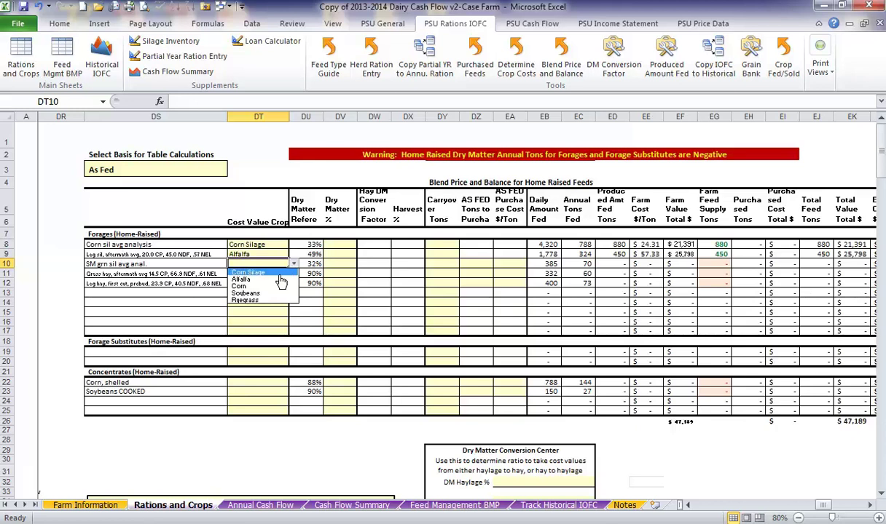
key(Escape)
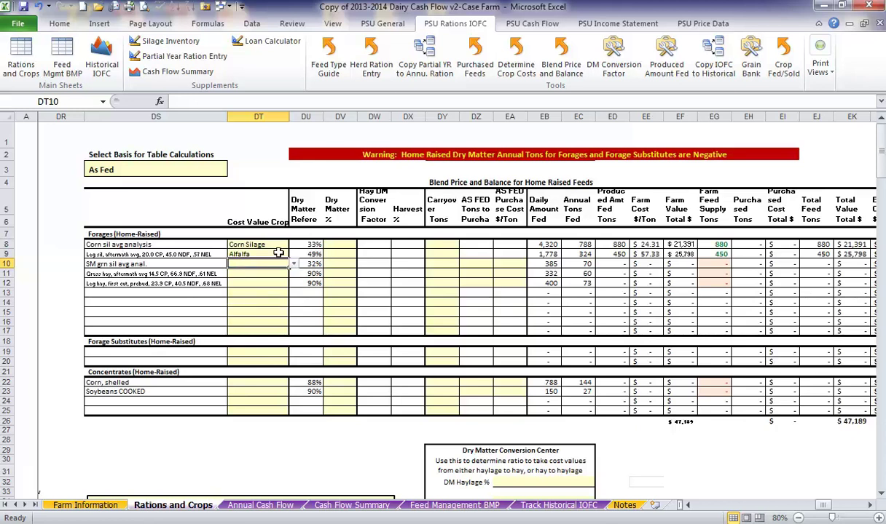
Assign the cost value crops Alfalfa to the first-cut legume hay and Ryegrass to the grass hay.
click(266, 283)
click(294, 284)
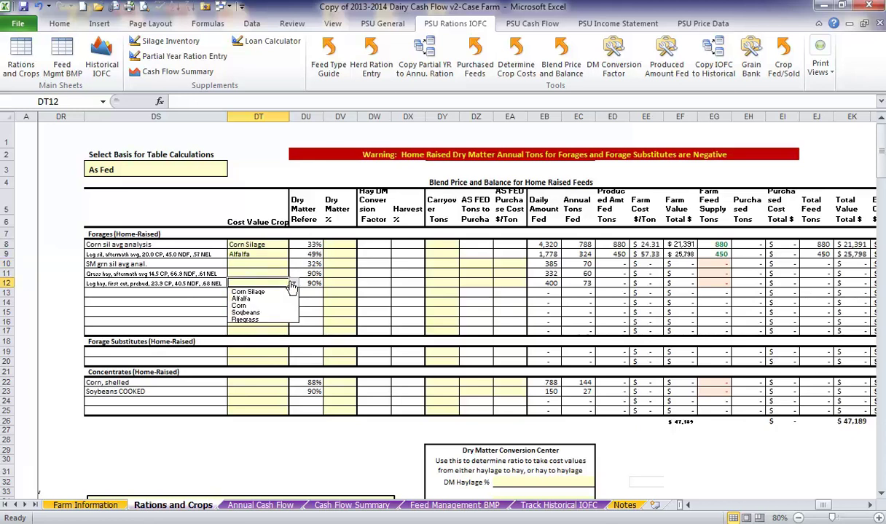
click(273, 298)
click(273, 273)
click(294, 273)
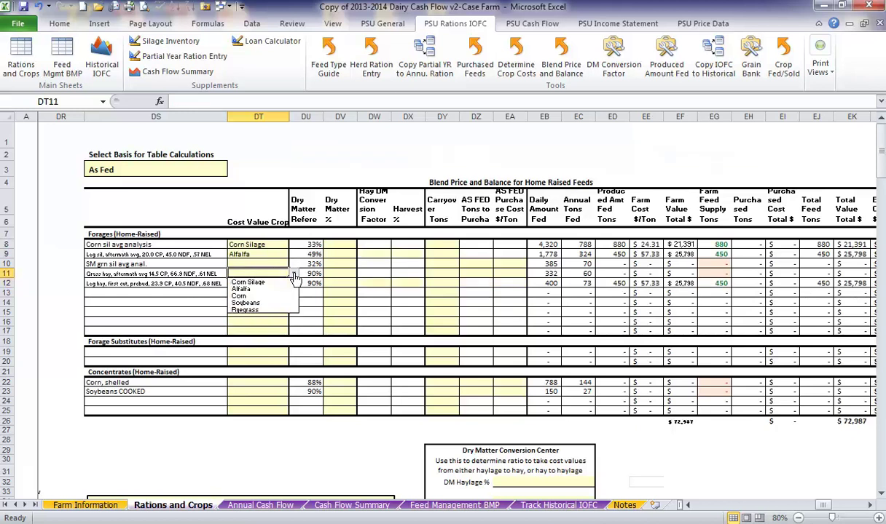
click(263, 310)
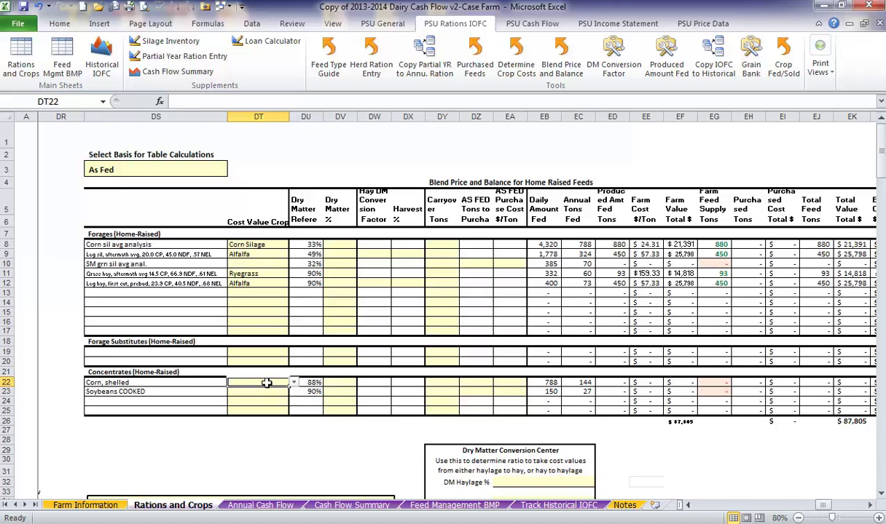
Assign the cost value crops Corn to shelled corn and Soybeans to cooked soybeans under home-raised concentrates.
click(294, 383)
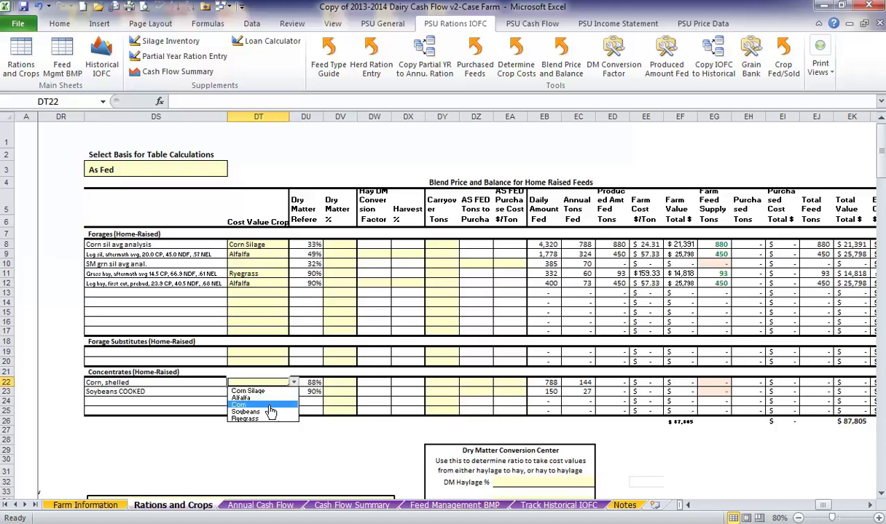
click(271, 399)
click(259, 391)
click(294, 391)
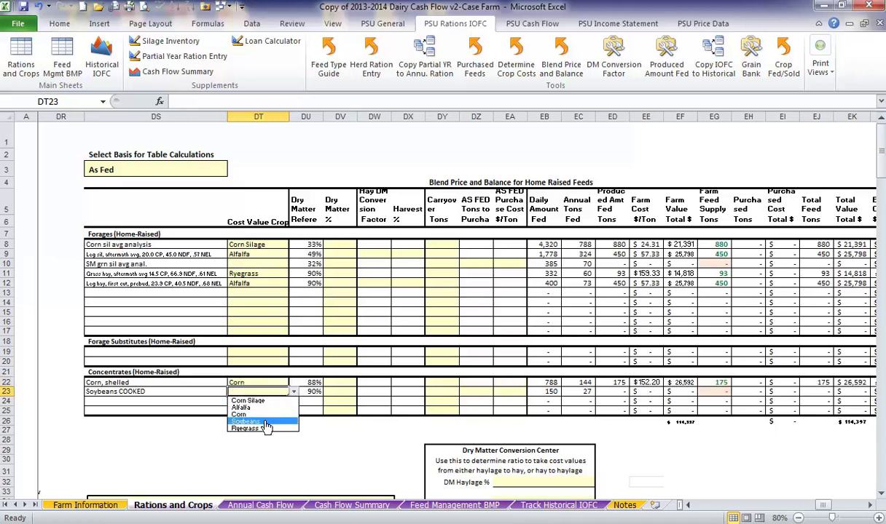
click(255, 406)
Check alfalfa's yield per acre in the crop costs table, and return to the Blend Price and Balance table.
click(337, 264)
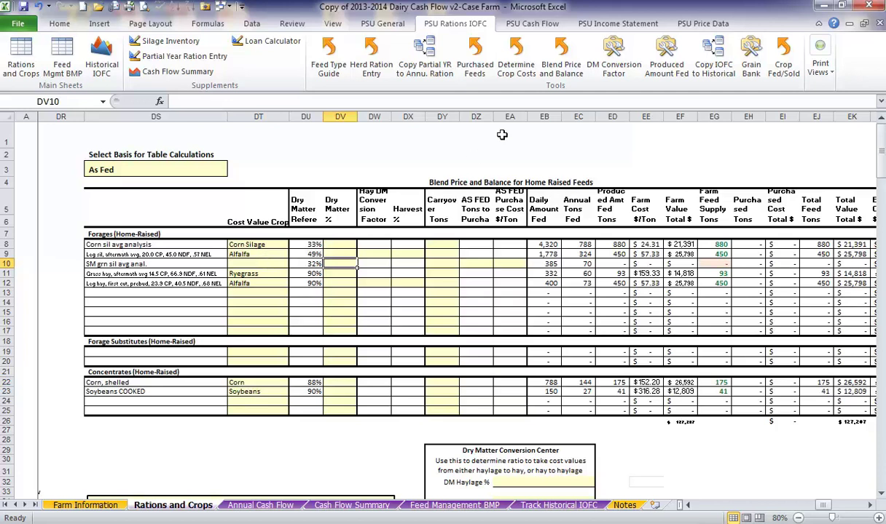
click(513, 73)
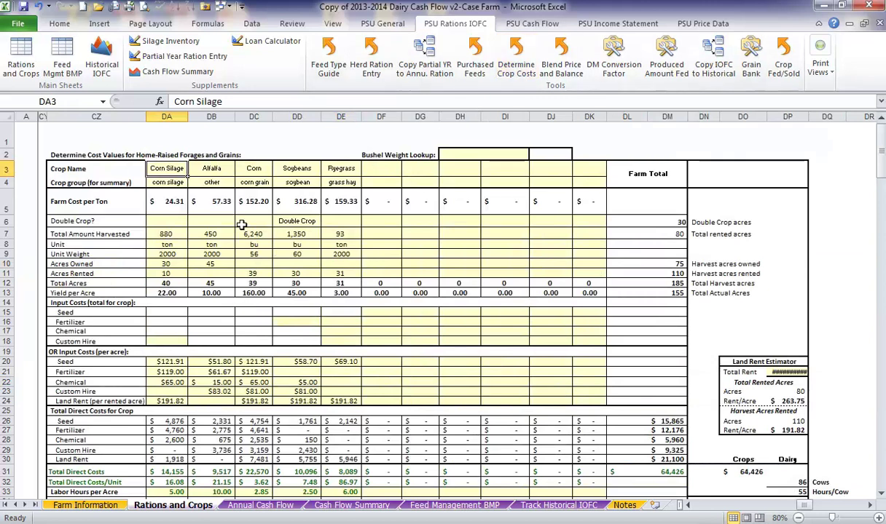
click(216, 291)
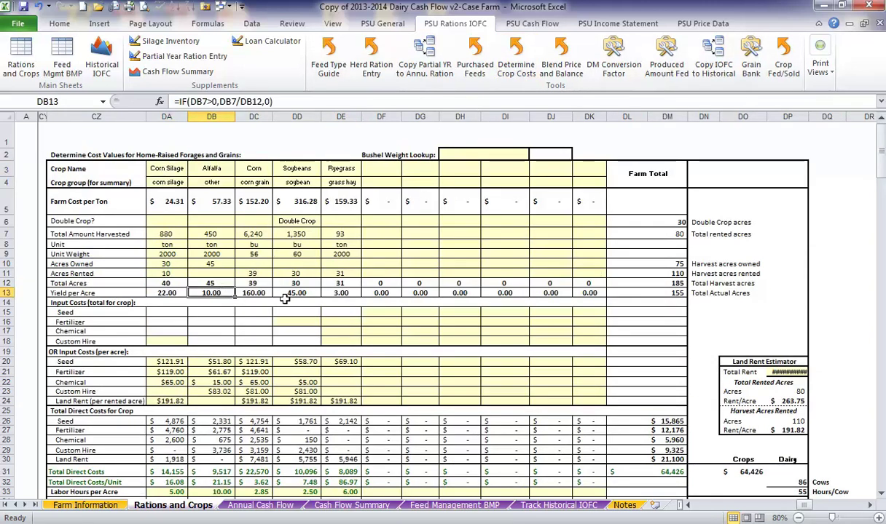
click(570, 70)
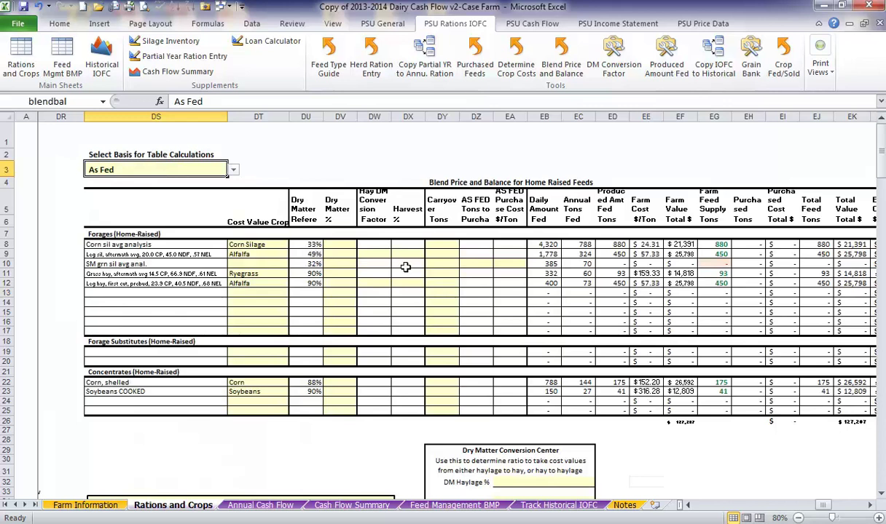
In the Dry Matter Conversion Center, set DM Haylage to 49% and DM Hay to 90%.
scroll(406, 267, down, 1)
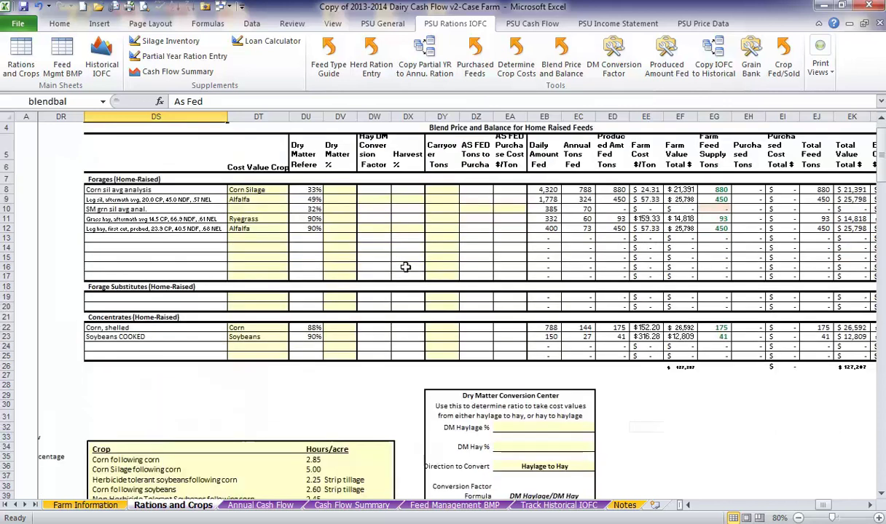
click(537, 428)
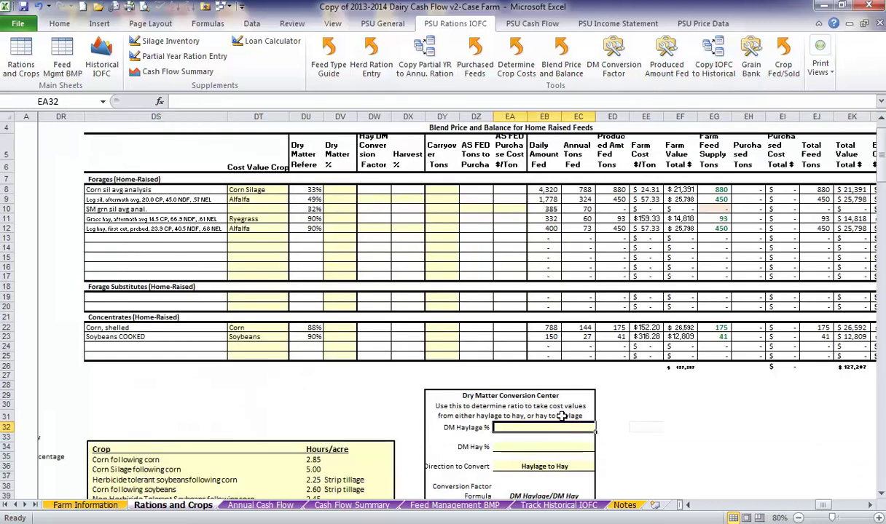
text(49)
key(Return)
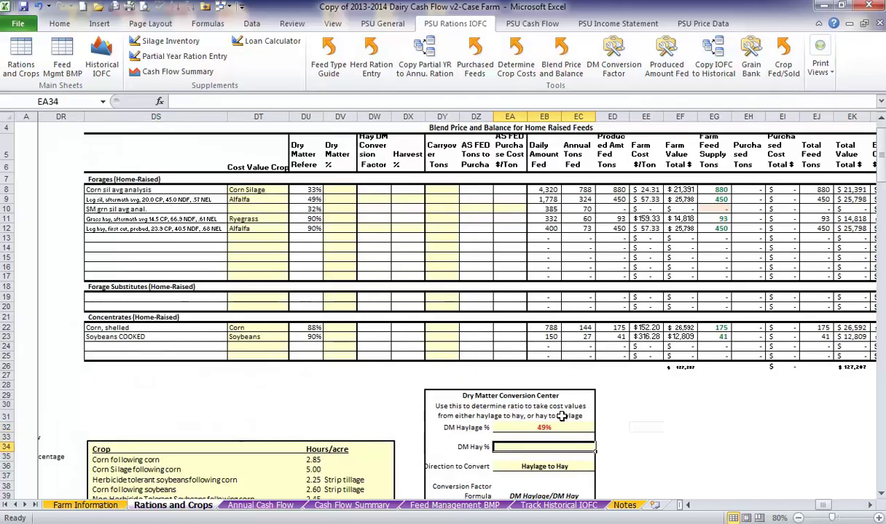
text(90)
key(Return)
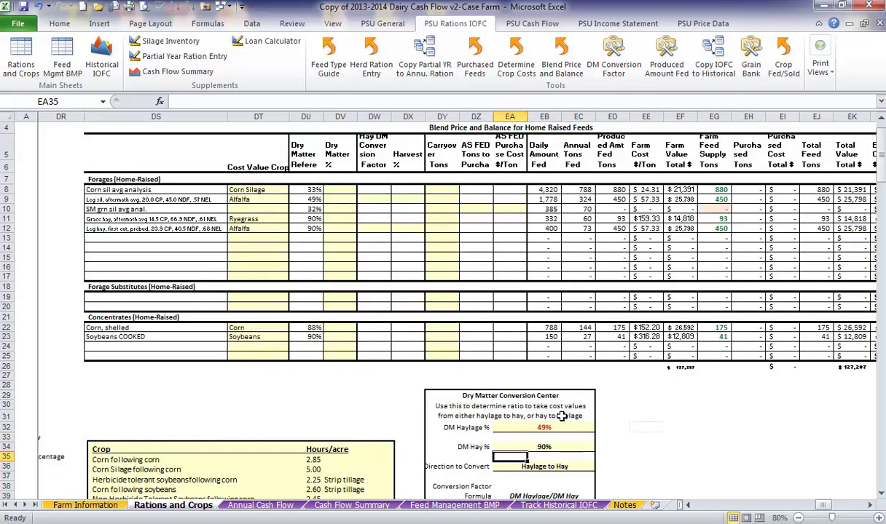
Examine the calculated conversion factor and the available conversion directions in the Dry Matter Conversion Center.
scroll(562, 416, down, 1)
click(572, 417)
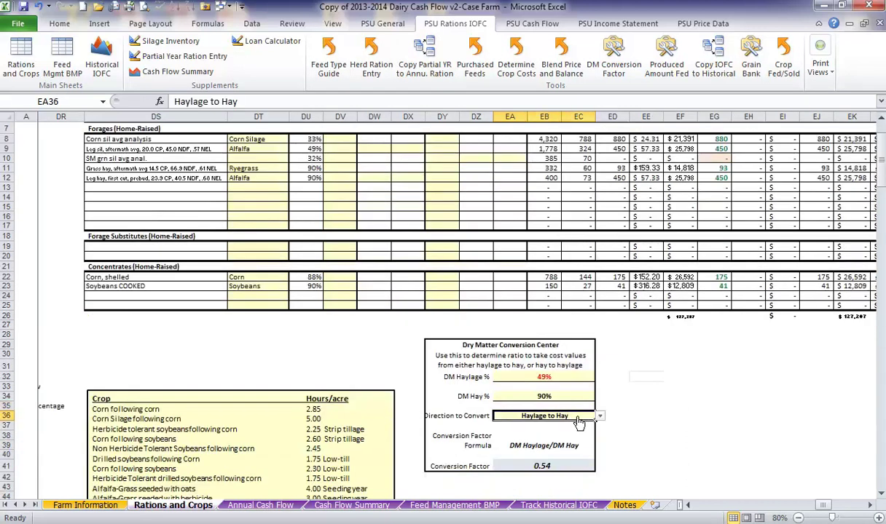
click(570, 466)
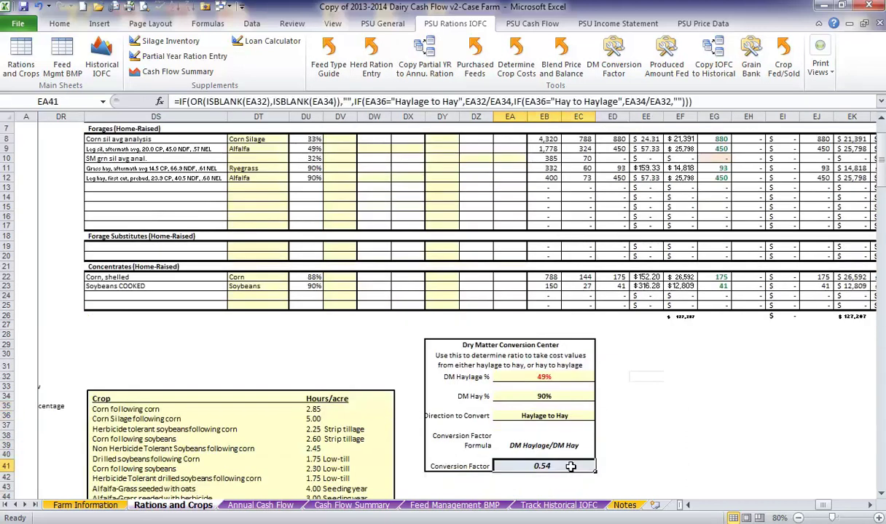
click(586, 416)
click(600, 417)
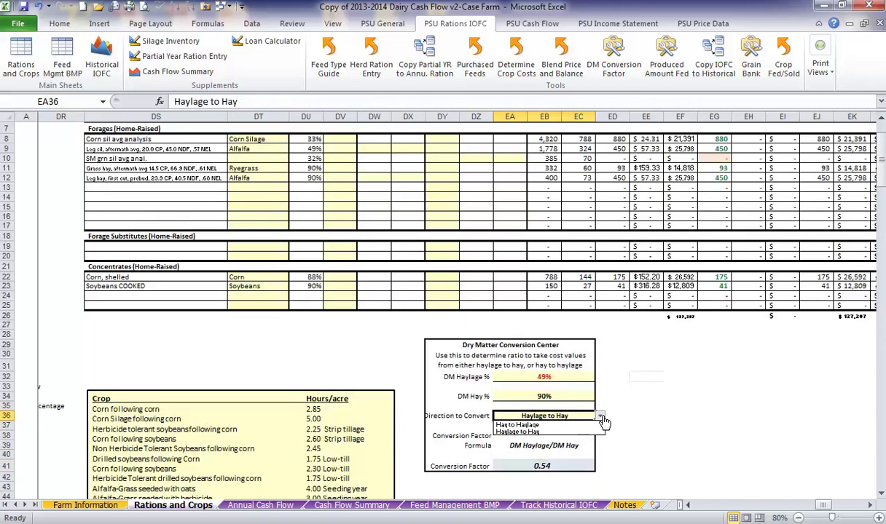
click(601, 420)
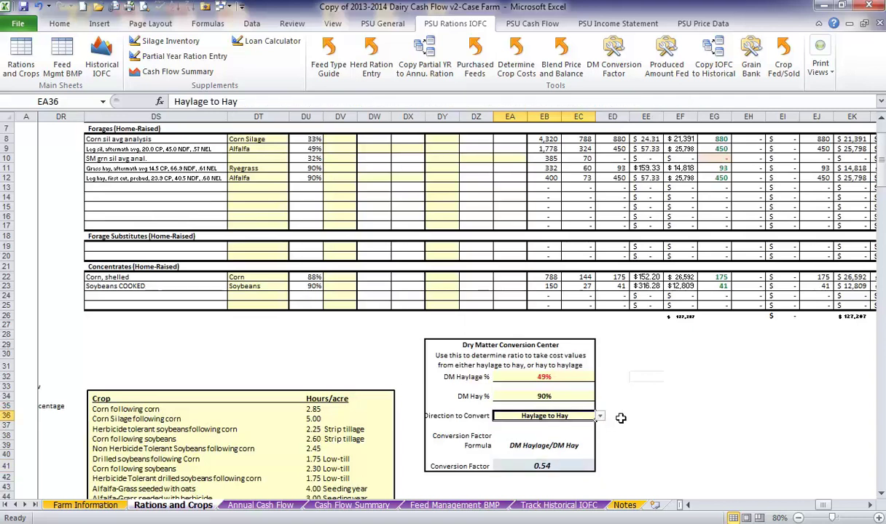
Set the first-cut legume hay's Hay DM Conversion Factor to 0.54 and compare the farm cost per ton of both alfalfa feeds.
scroll(588, 397, up, 1)
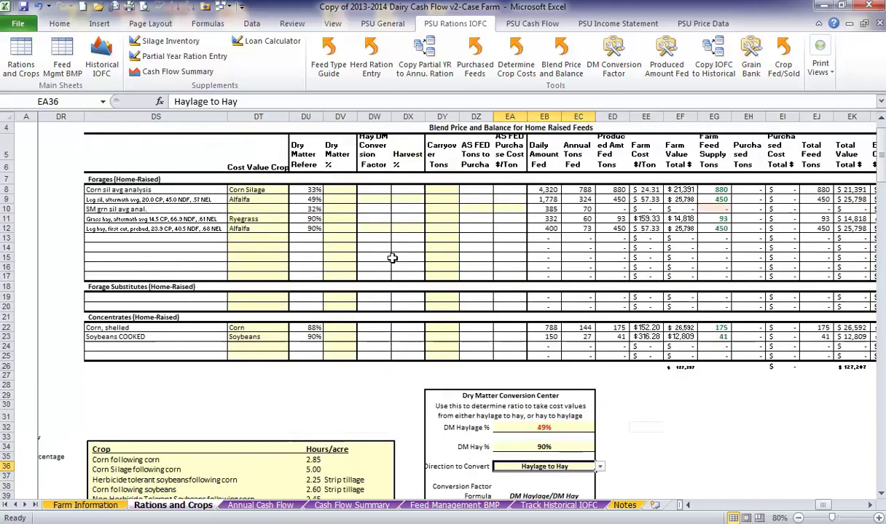
click(377, 227)
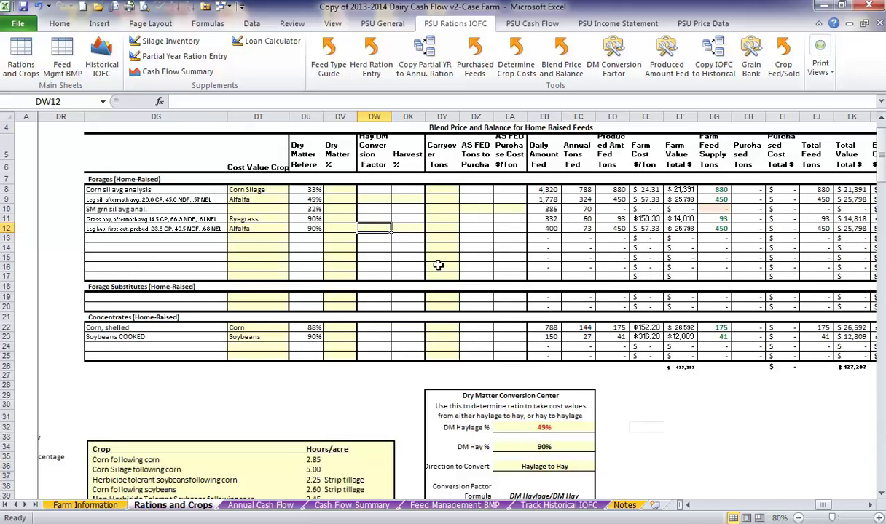
text(.54)
key(Return)
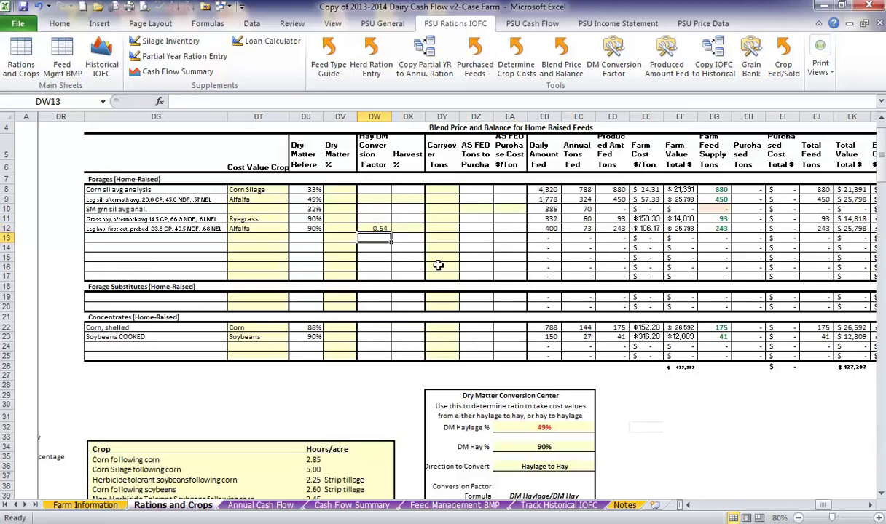
click(645, 200)
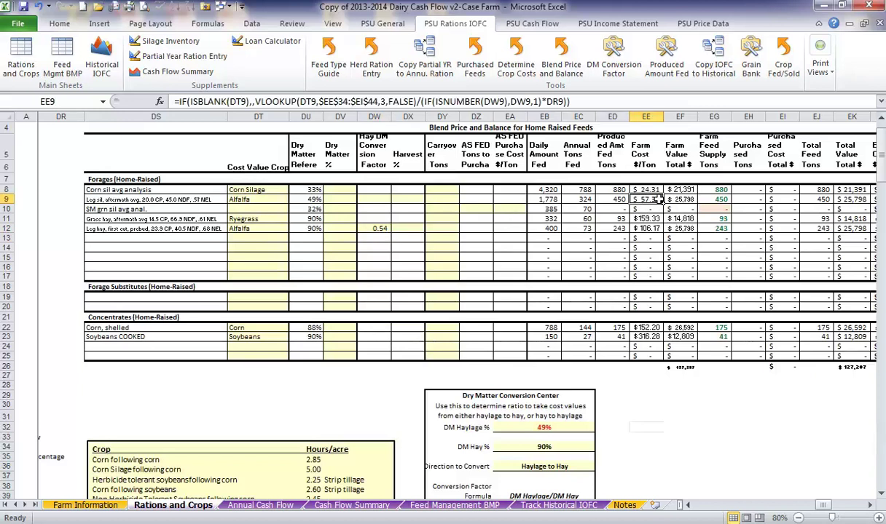
click(639, 228)
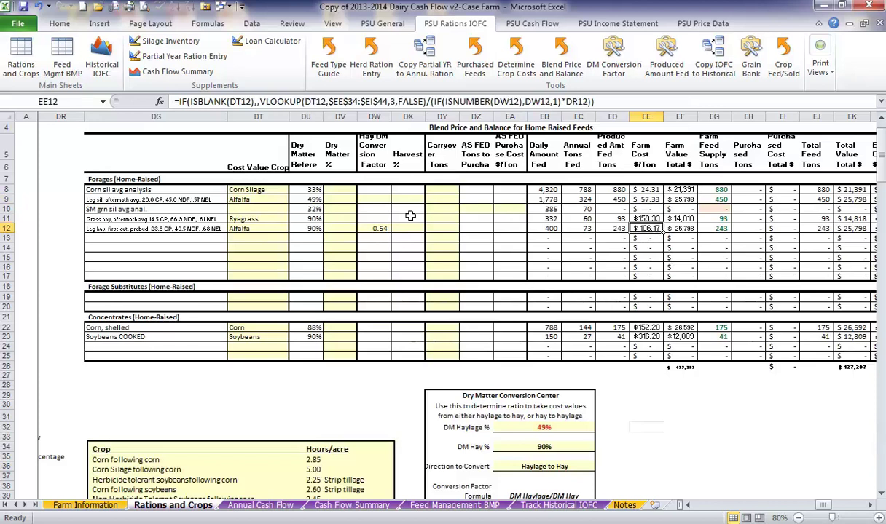
Set the Harvest % to 20% for the first-cut legume hay and 80% for the legume silage.
click(410, 226)
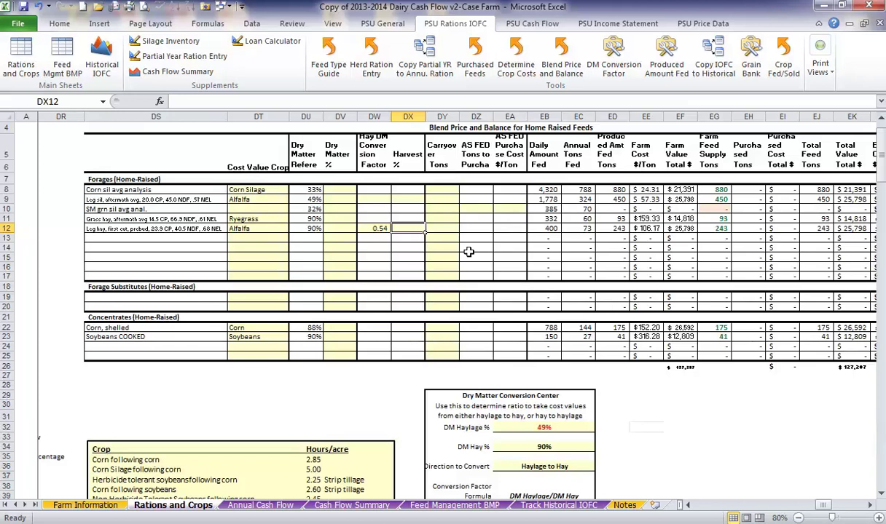
text(20)
key(Return)
click(415, 199)
text(80)
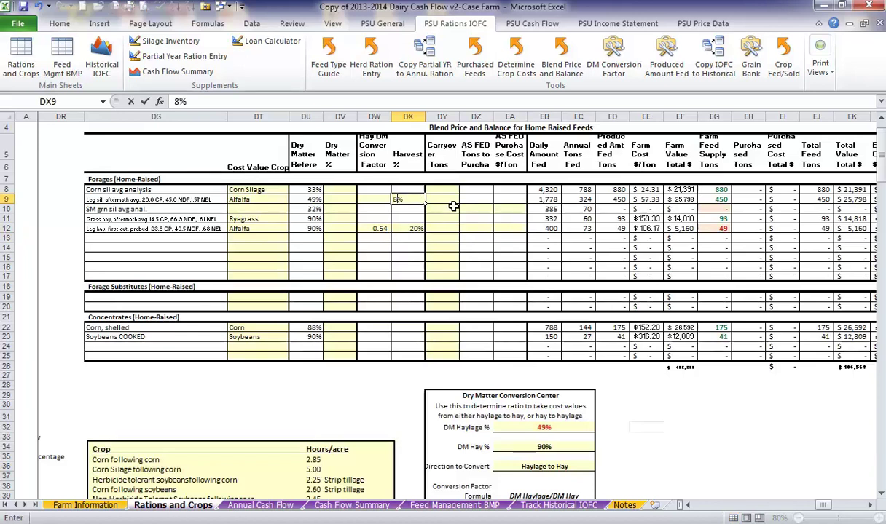
key(Return)
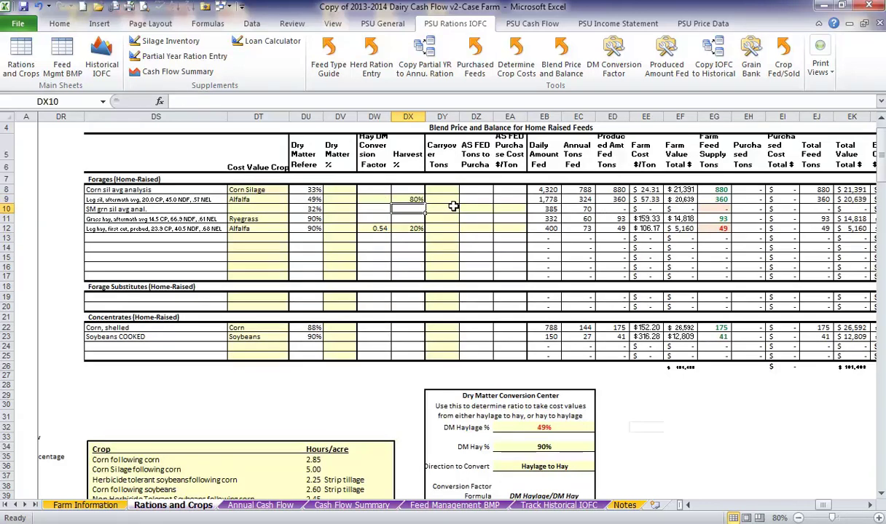
Examine the Carryover Tons column and the Total Feed Balance of the home-raised forages, including the small grain silage and first-cut legume hay.
click(437, 226)
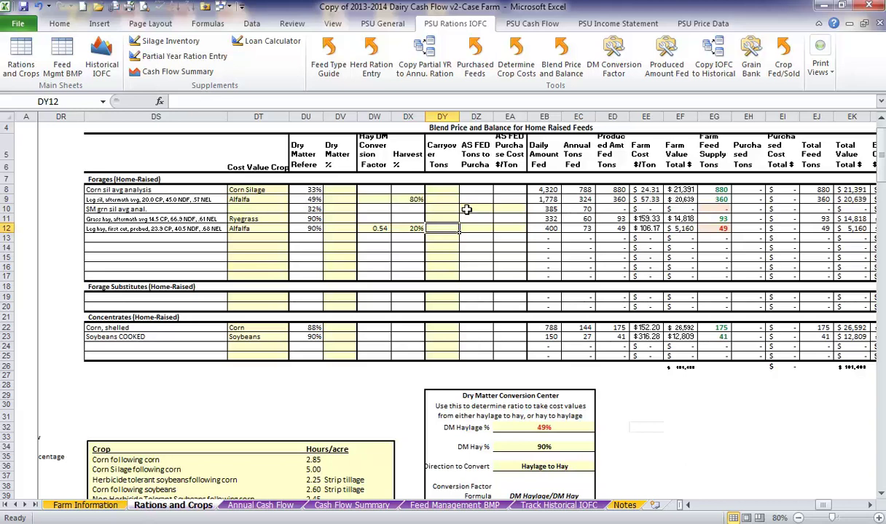
click(440, 189)
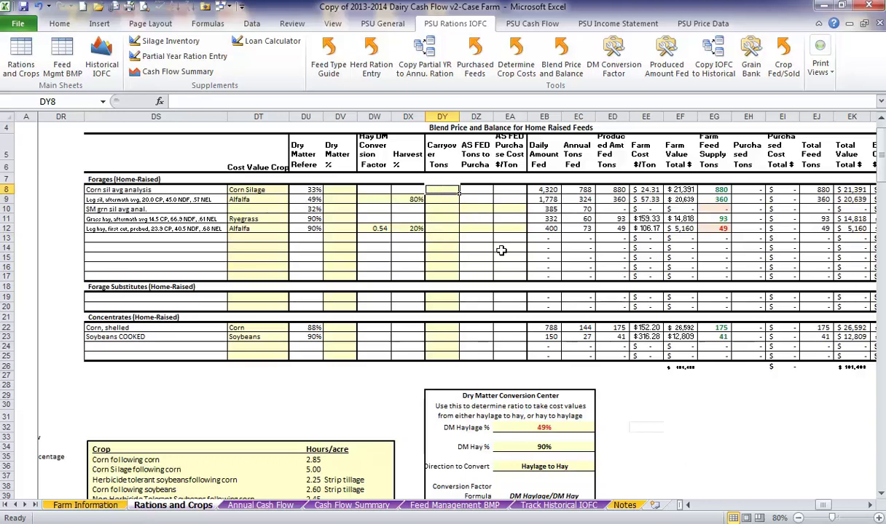
drag(822, 505, 829, 512)
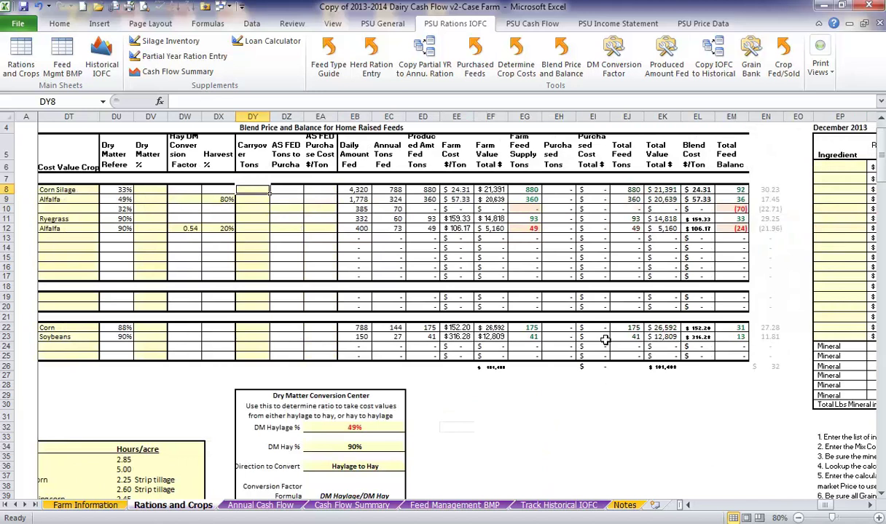
click(731, 190)
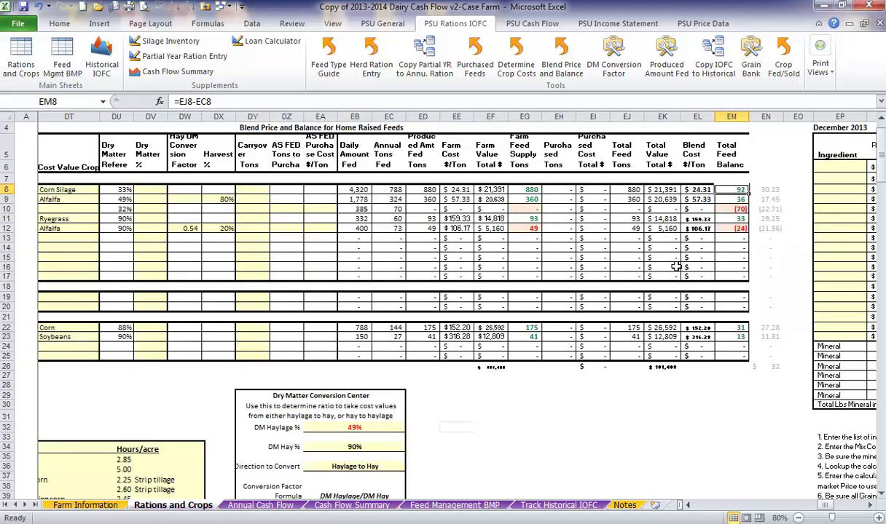
click(726, 217)
click(722, 209)
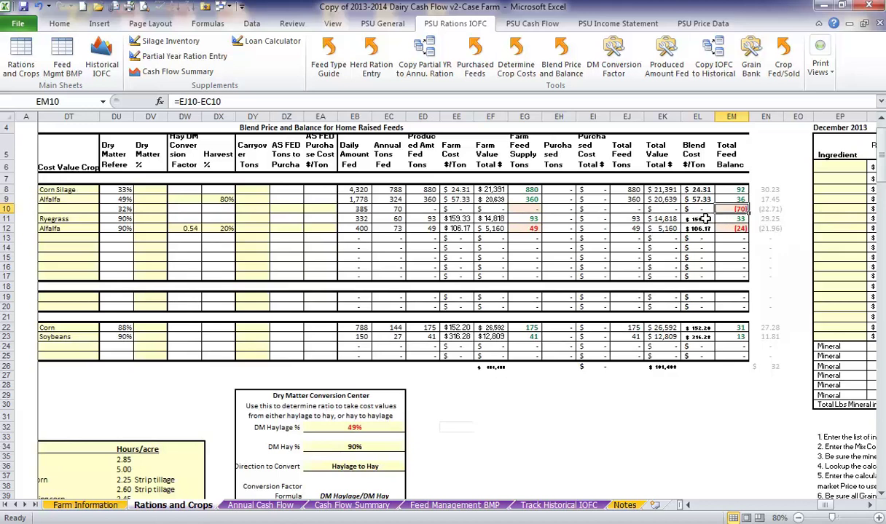
key(Down)
key(Down)
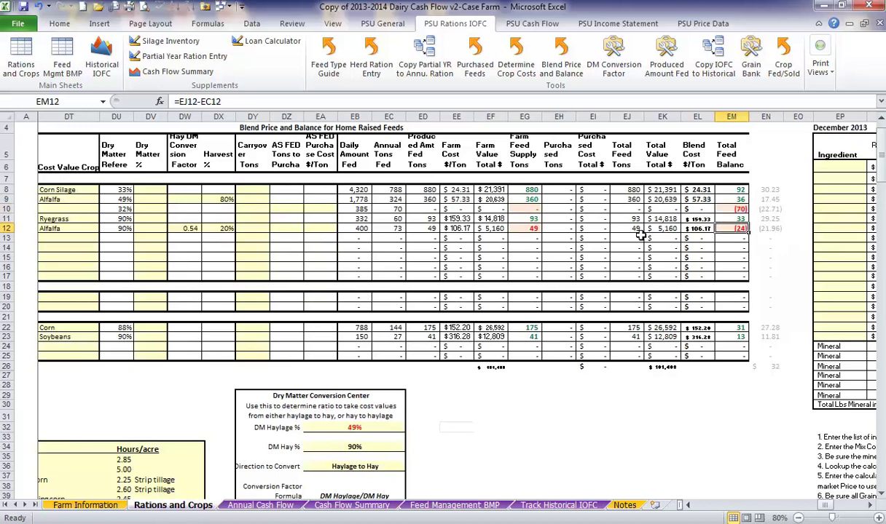
Set the as-fed tons to purchase to 70 for the small grain silage and 24 for the first-cut legume hay.
click(280, 227)
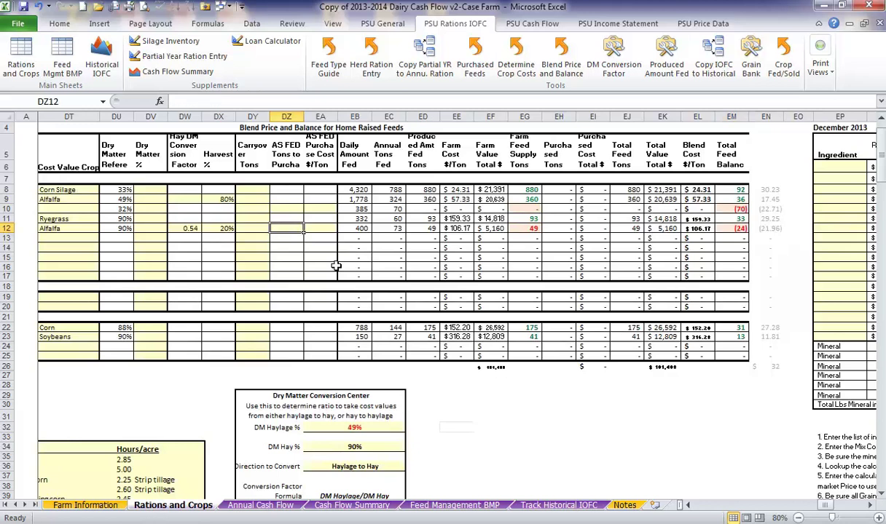
click(689, 209)
click(722, 210)
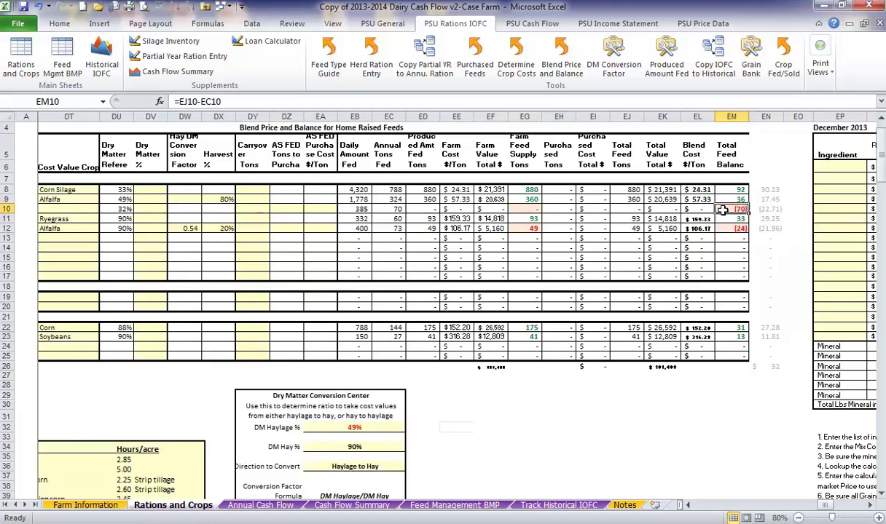
key(Left)
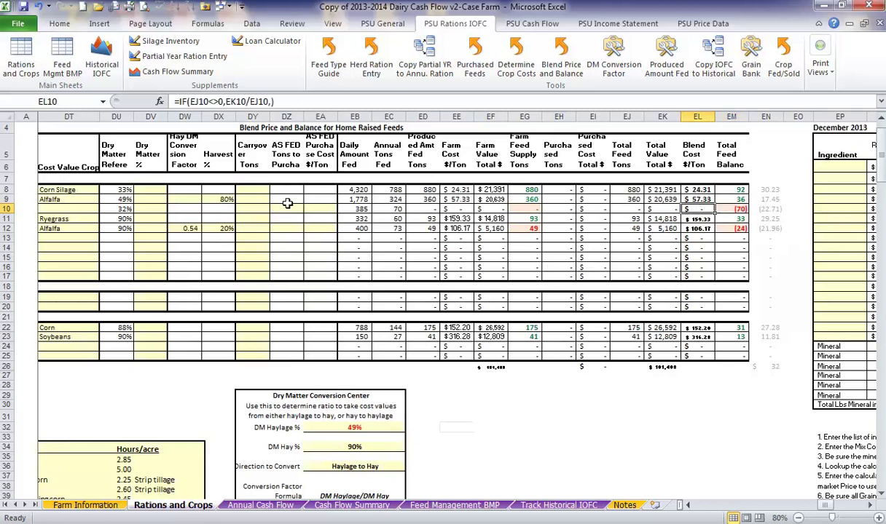
click(271, 149)
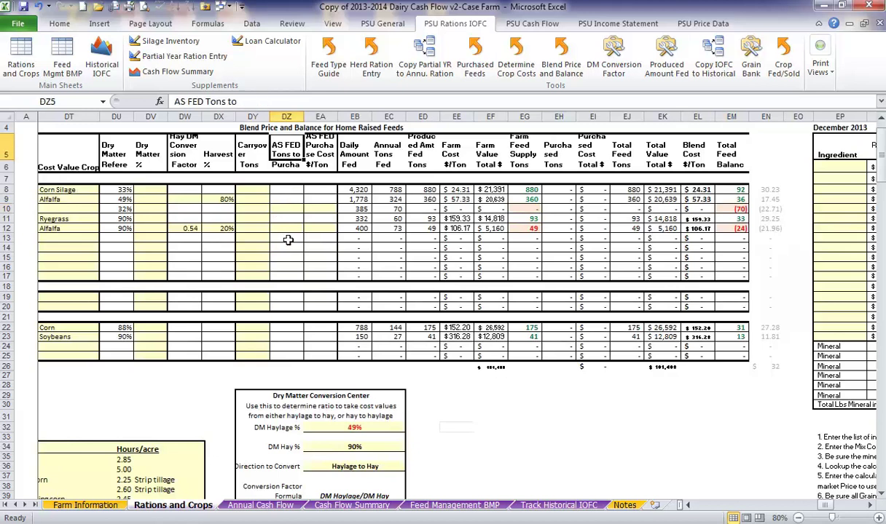
click(292, 209)
text(70)
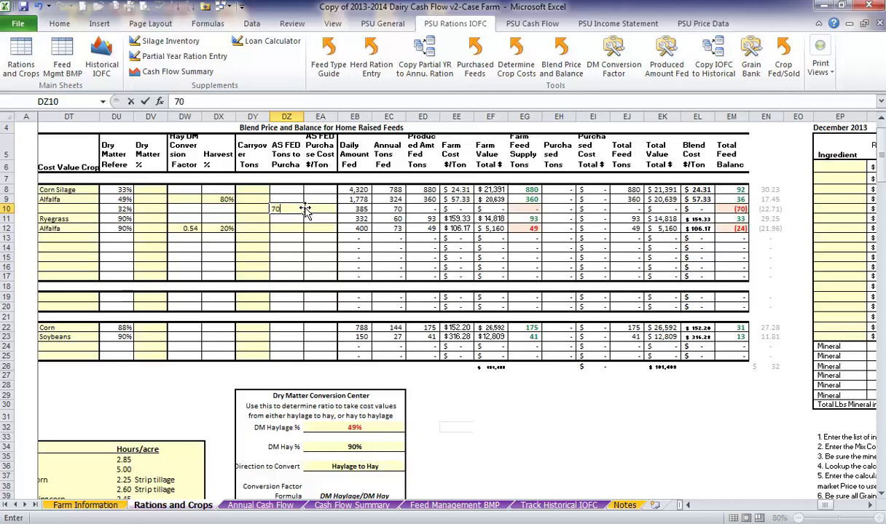
key(Return)
key(Return)
text(24)
key(Return)
Look up the small grain silage's as-fed market price per ton in the Dairy Herd Ration Summary.
click(308, 208)
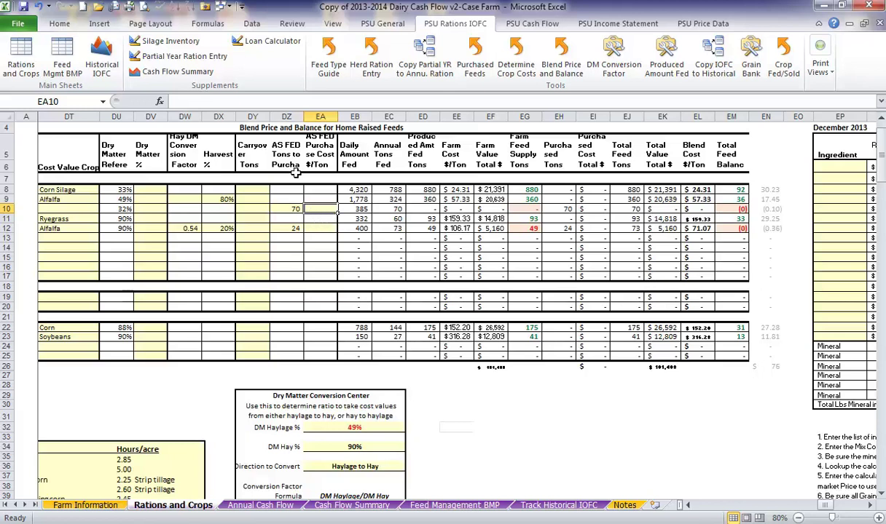
click(354, 62)
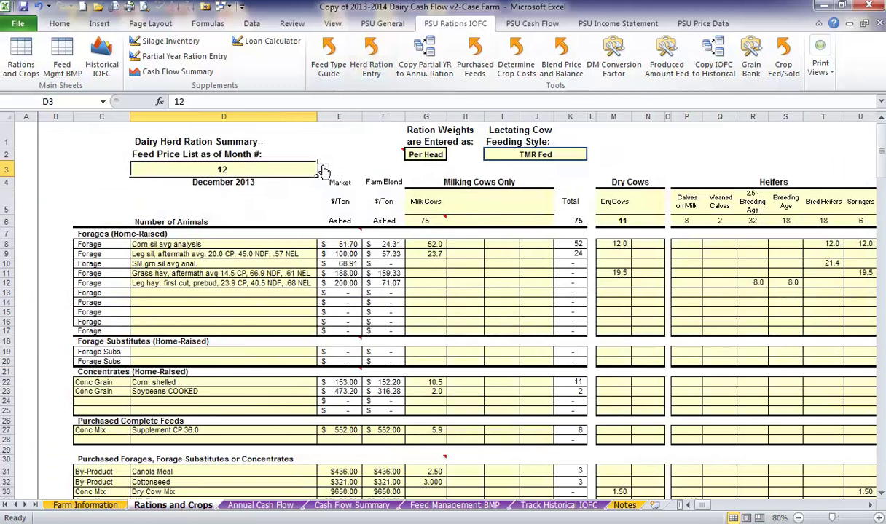
click(347, 265)
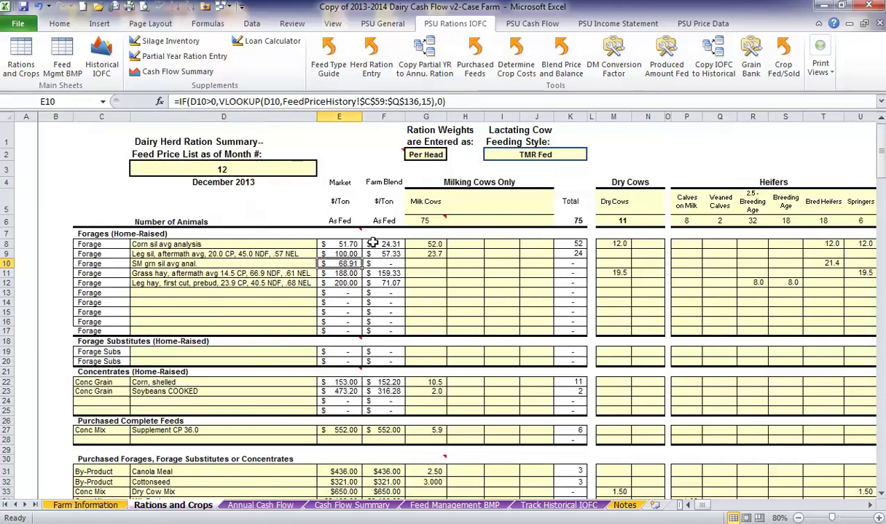
Set the as-fed purchase cost to $65/ton for the small grain silage and $106/ton for the first-cut legume hay, and review the farm and blend costs.
click(561, 68)
click(509, 264)
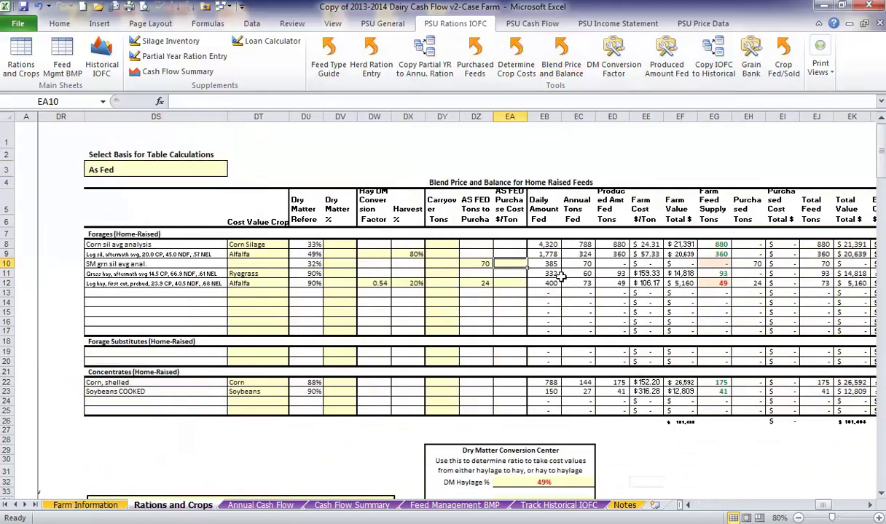
text(65)
key(Return)
key(Return)
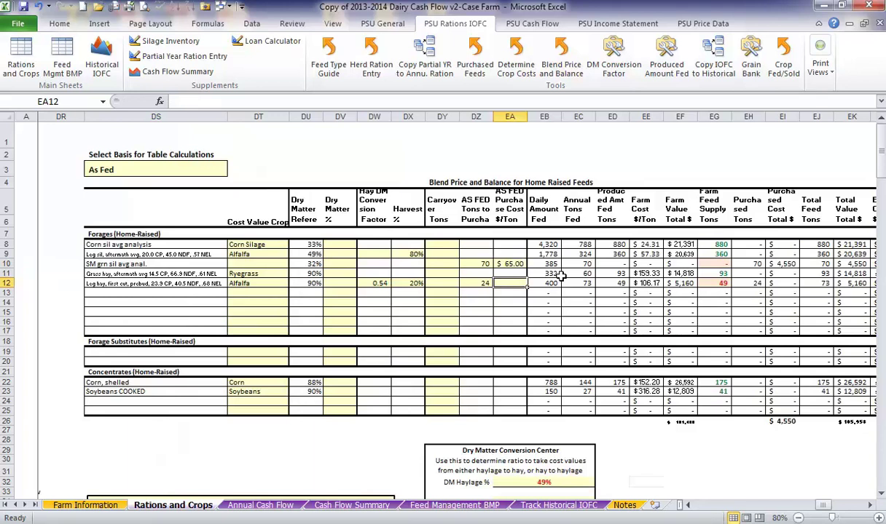
text(106)
key(Return)
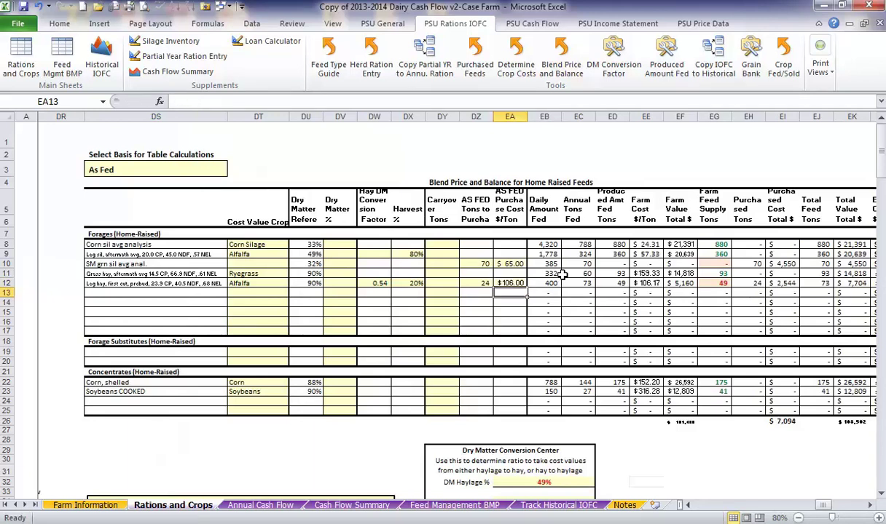
click(641, 283)
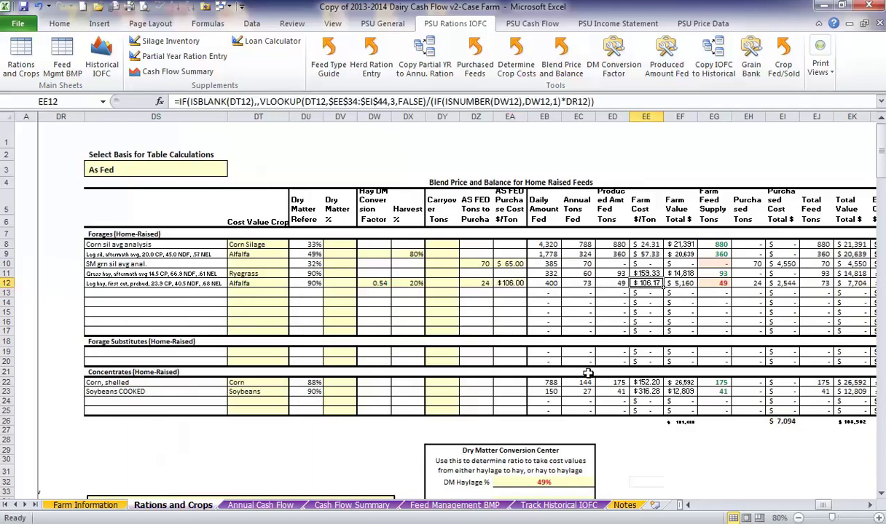
drag(818, 503, 826, 509)
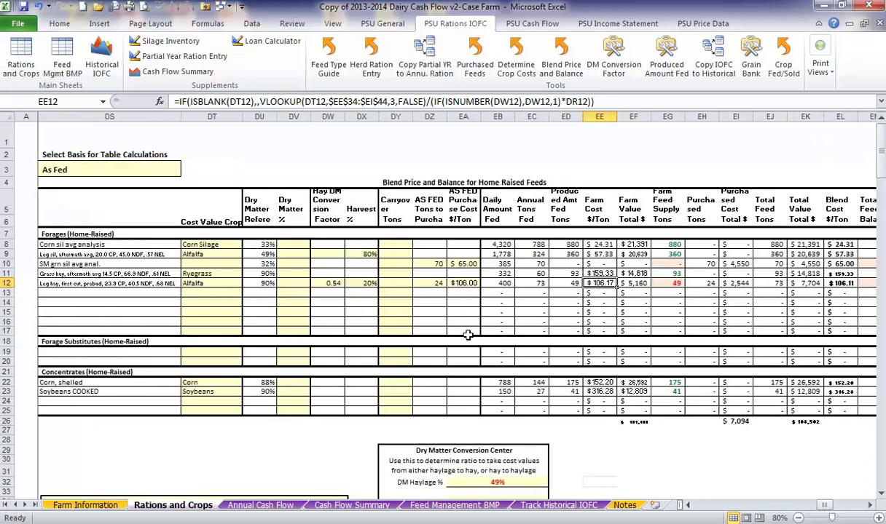